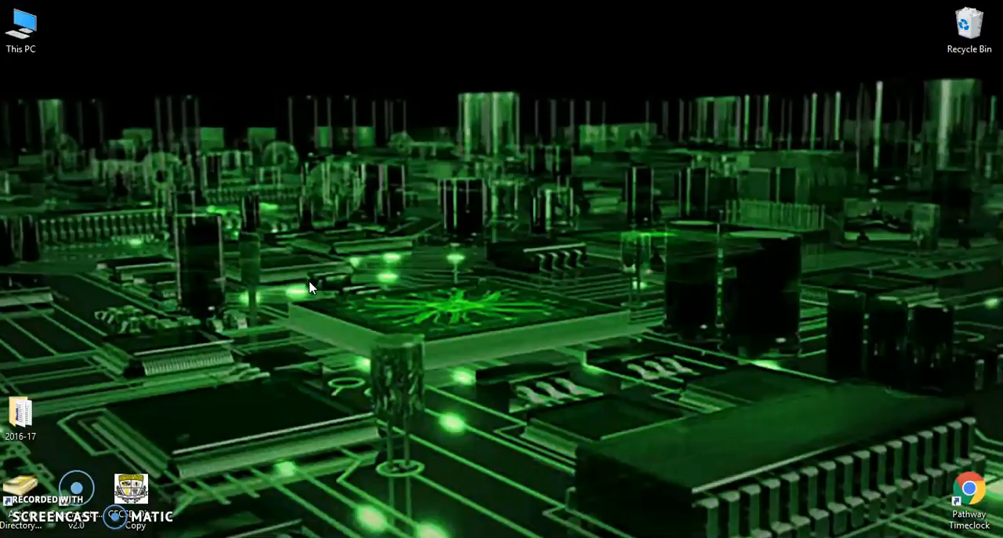
Step: Switch to Google Drive, create a new Google Sheets spreadsheet and name it Sample
click(431, 536)
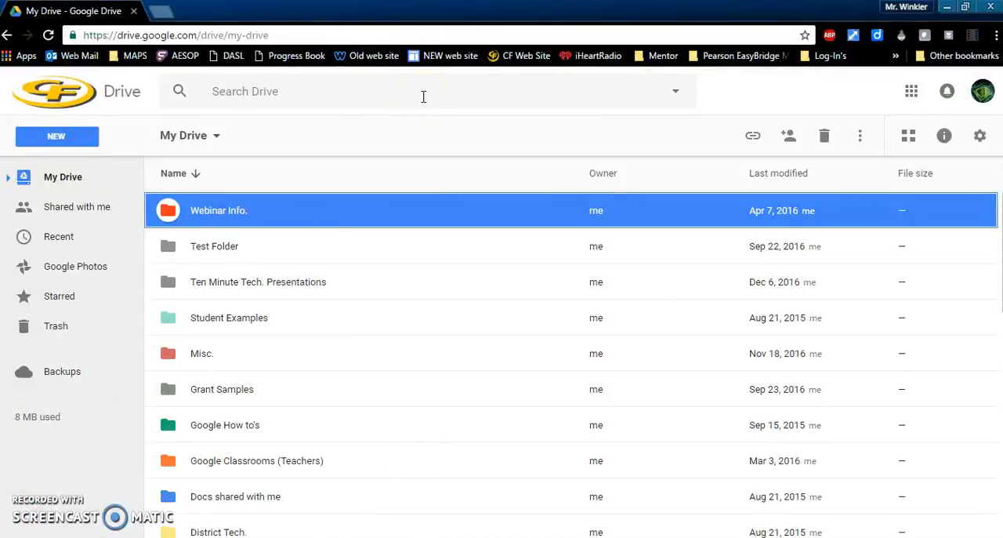
click(67, 136)
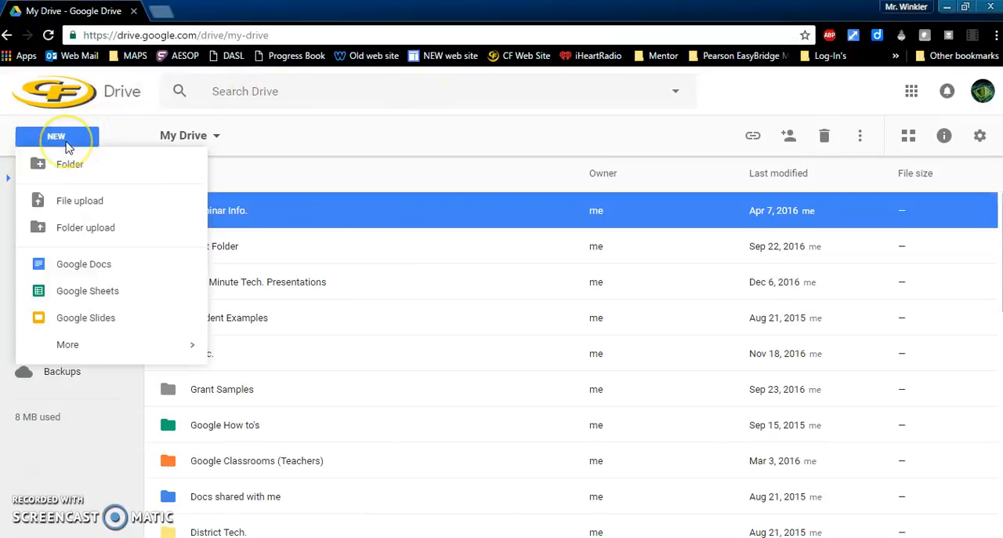
click(161, 294)
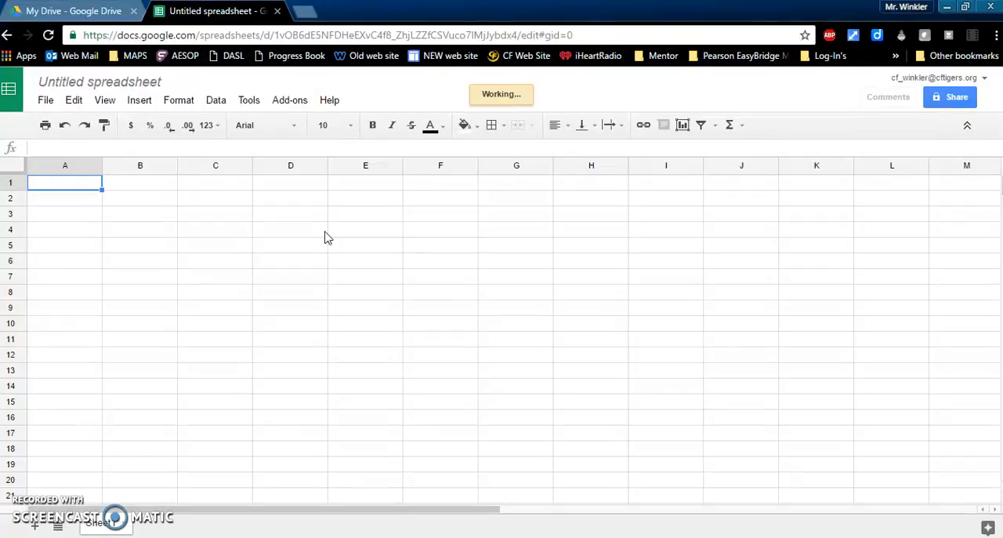
click(160, 82)
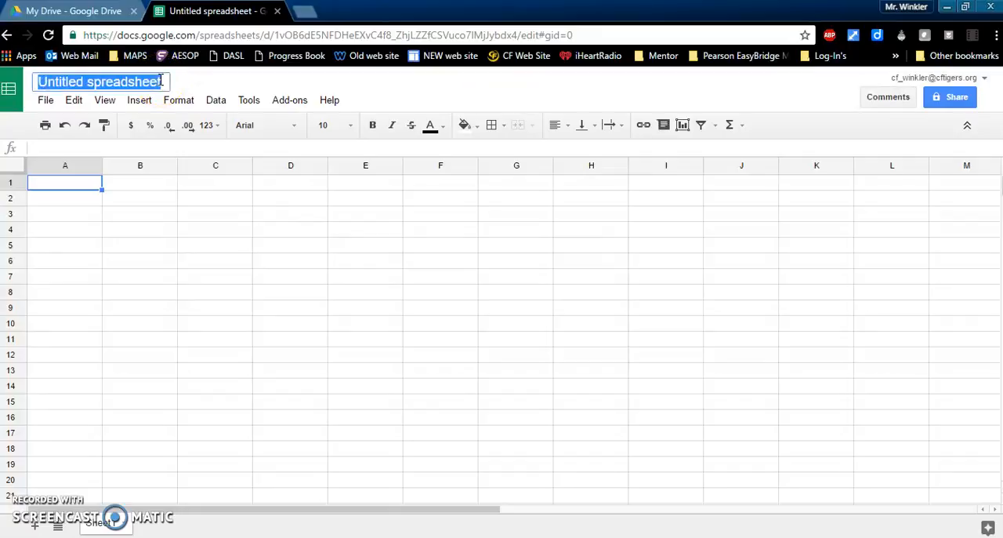
text(Sample)
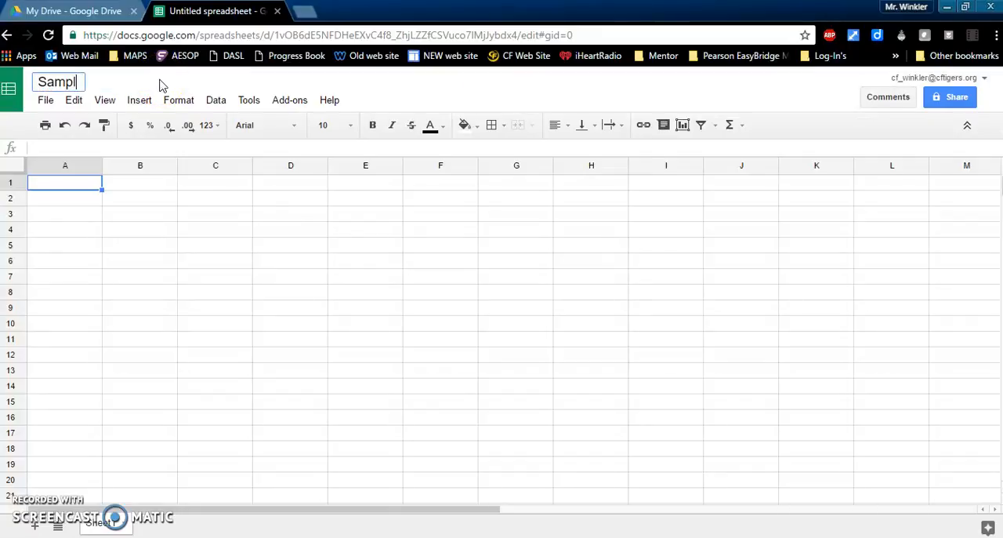
key(Return)
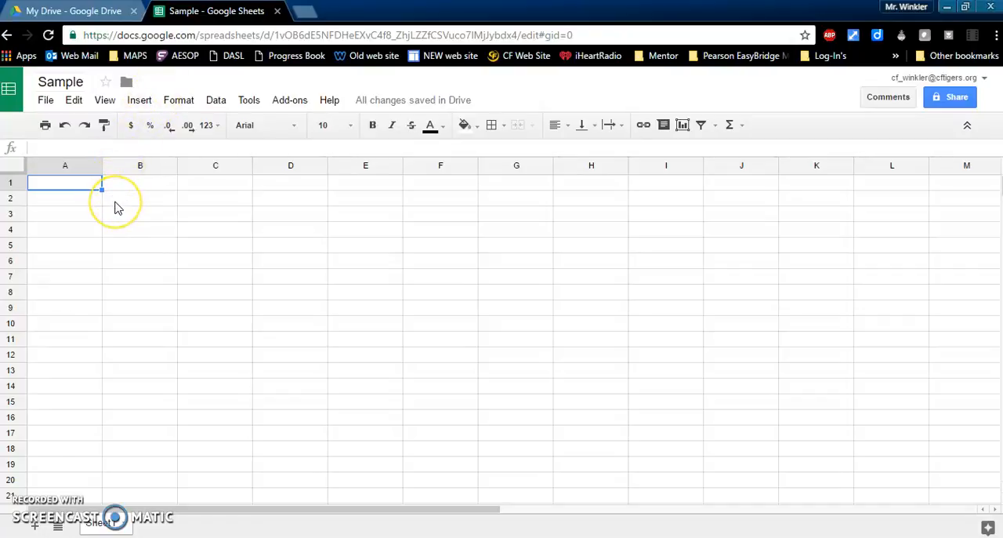
Step: Highlight columns A, B and C one at a time, followed by the first rows of the sheet
click(79, 164)
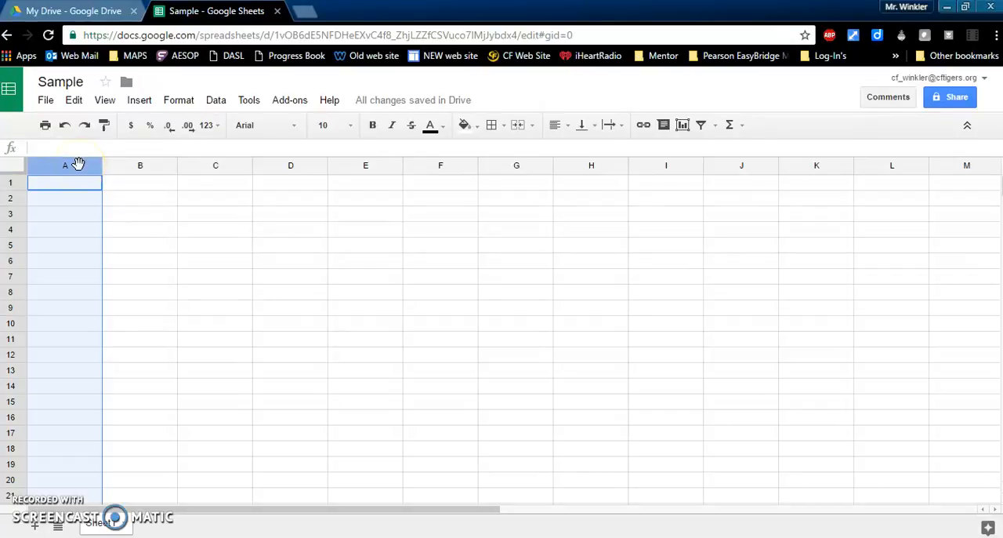
click(135, 166)
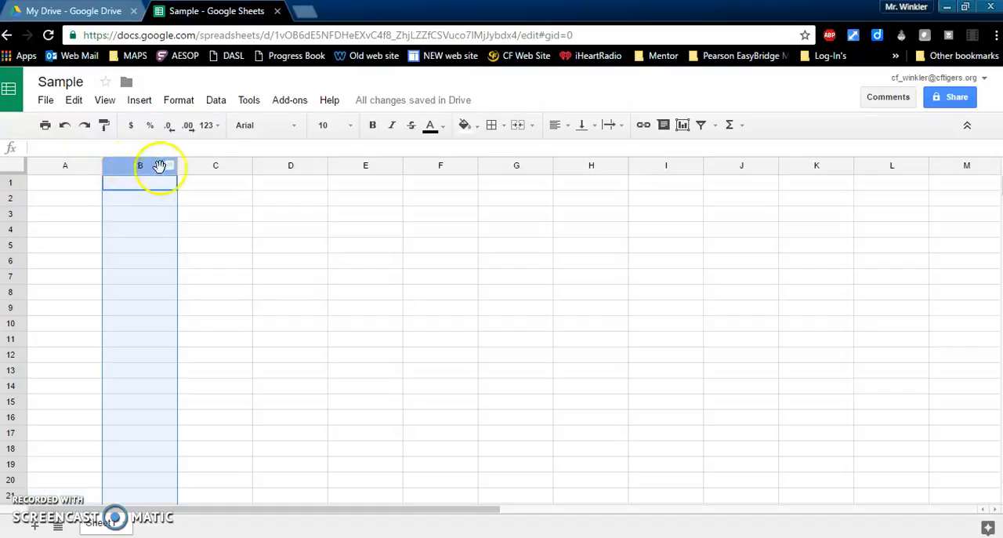
click(194, 165)
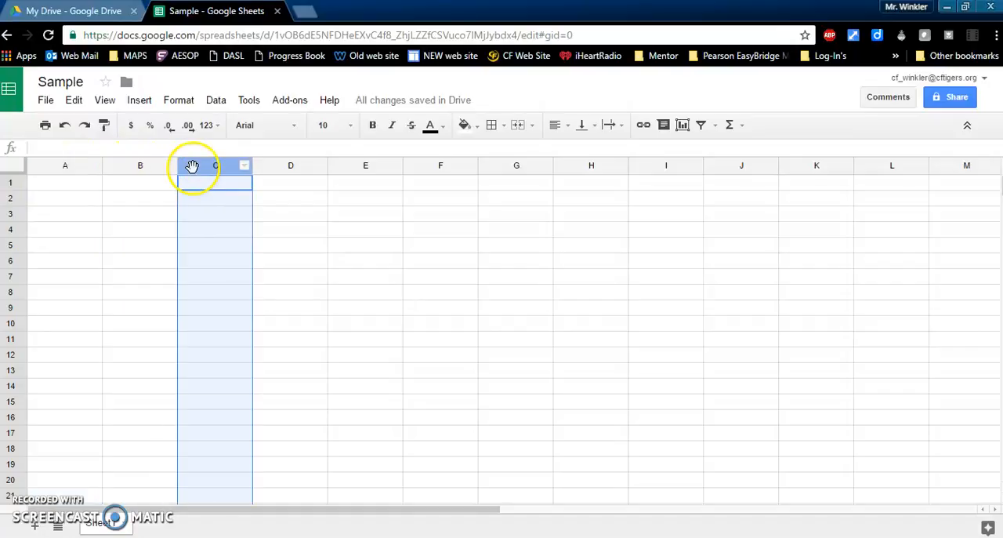
click(13, 182)
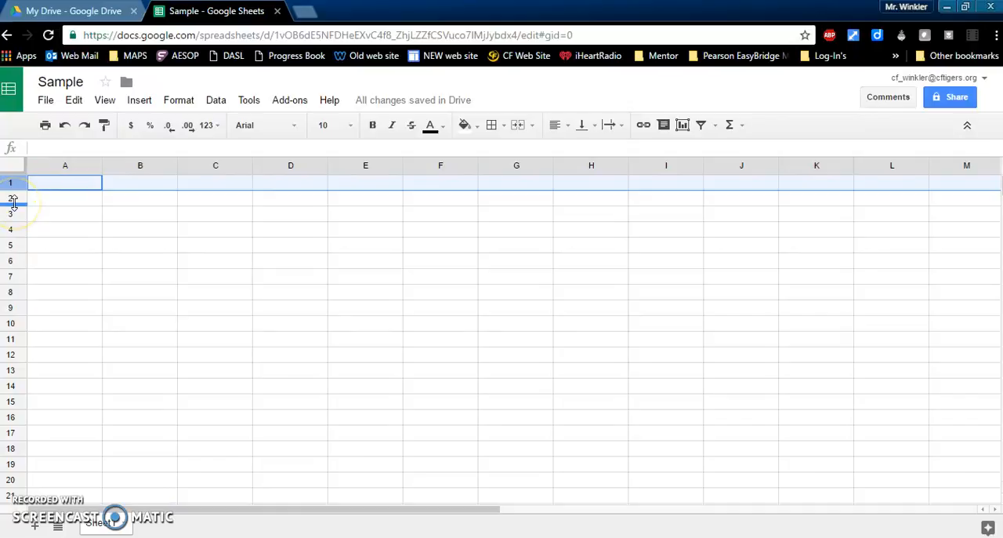
drag(14, 199, 18, 217)
click(216, 245)
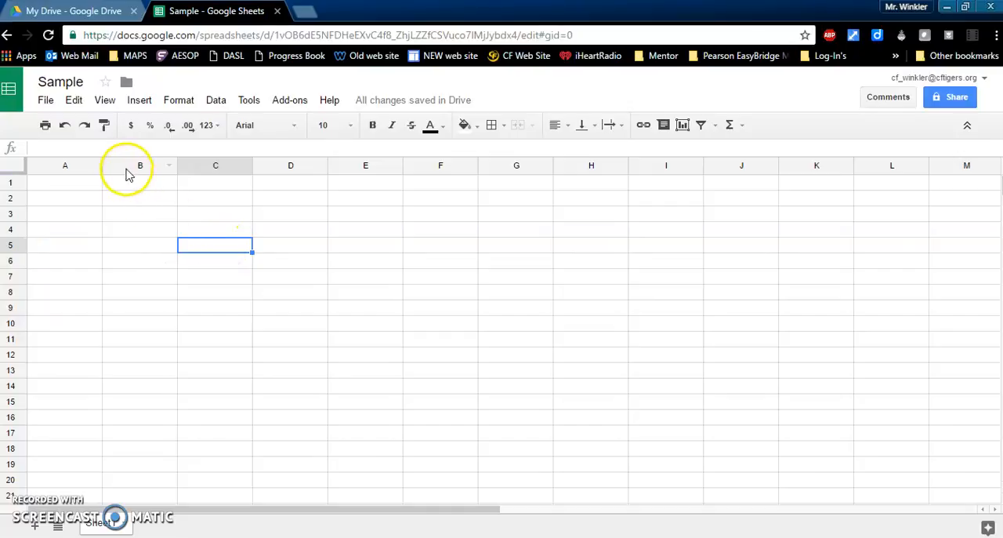
Step: Enter the values 100, 200 and 300 in cells B5, B6 and B7
click(133, 252)
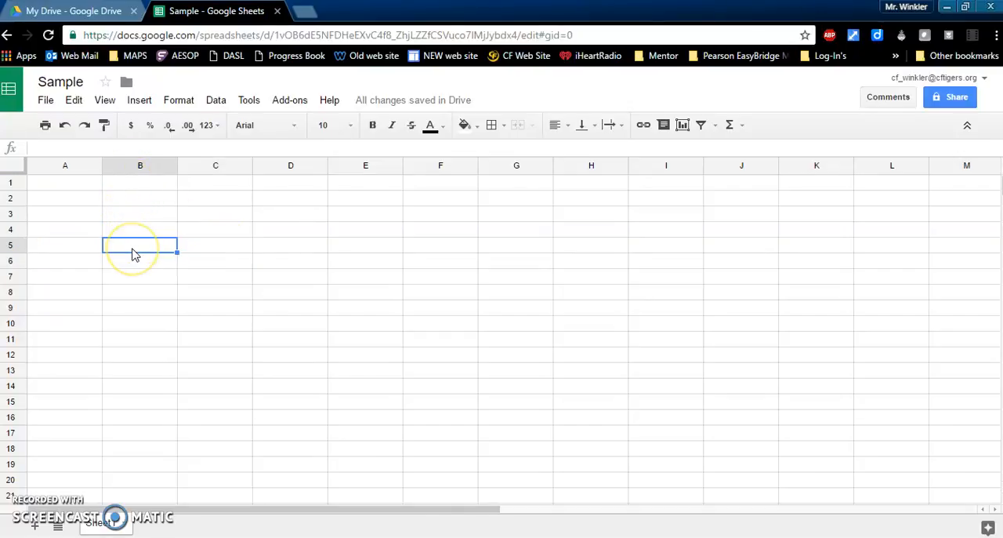
text(100)
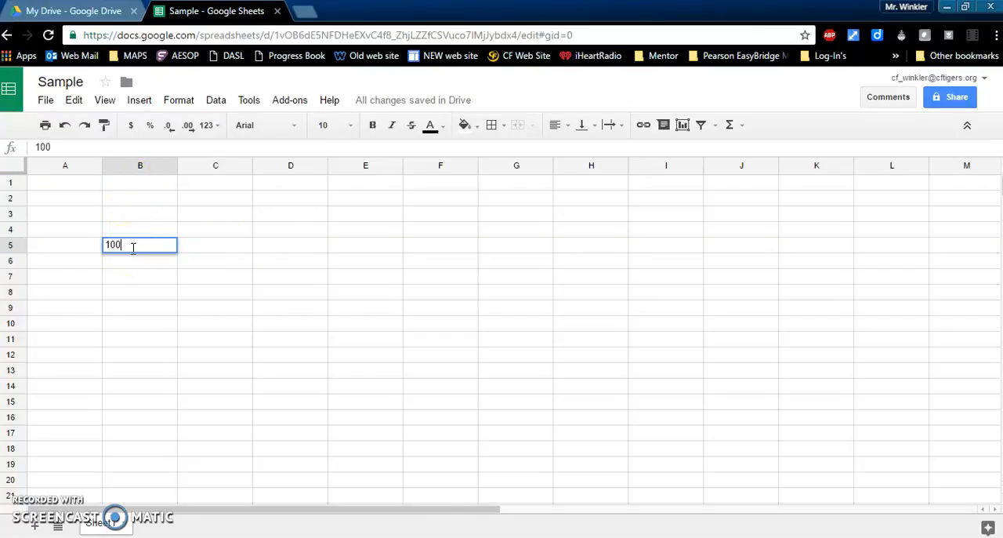
key(Return)
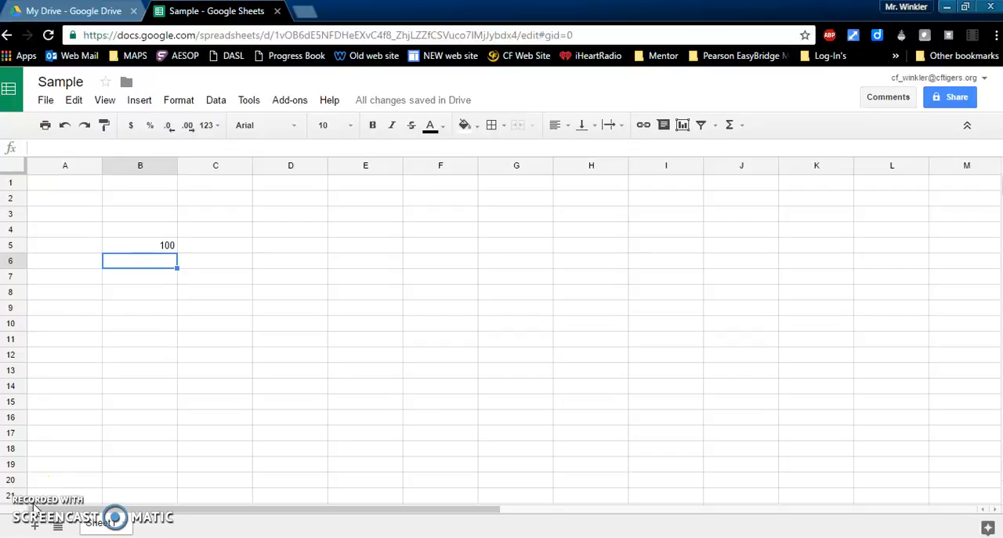
text(200)
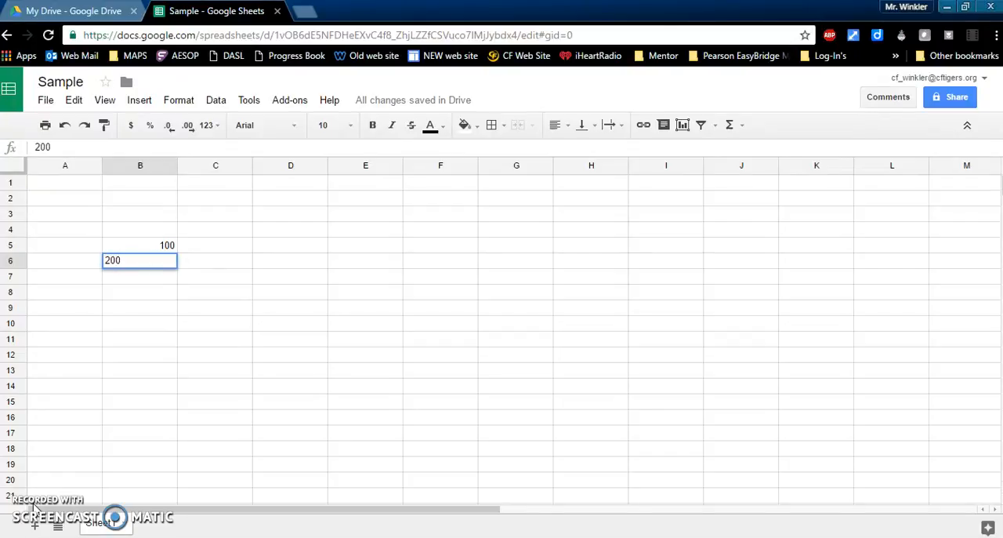
key(Return)
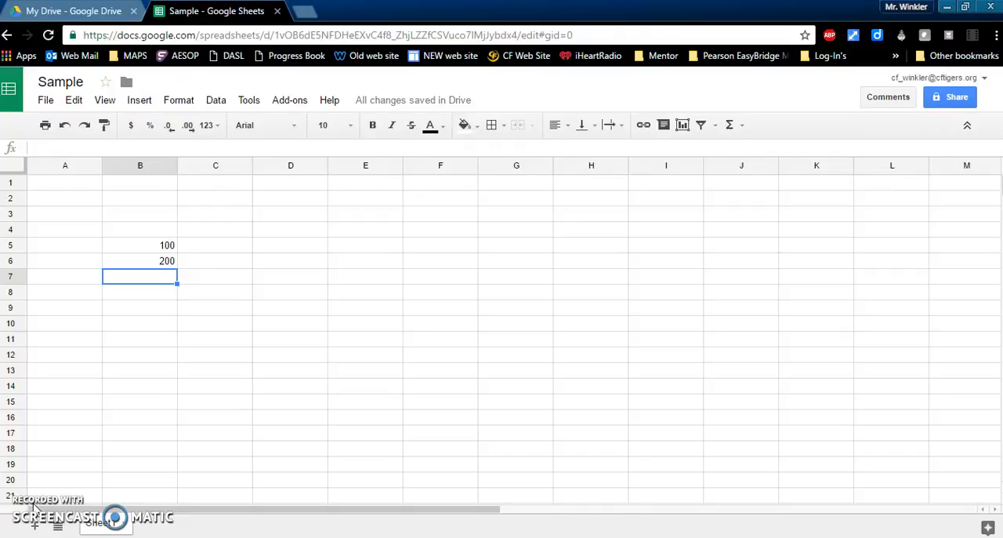
text(300)
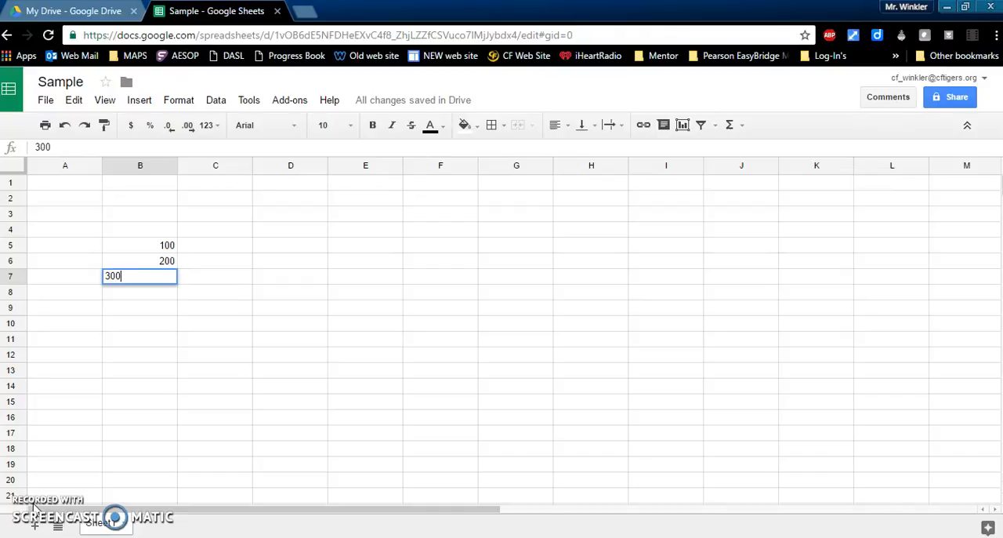
key(Return)
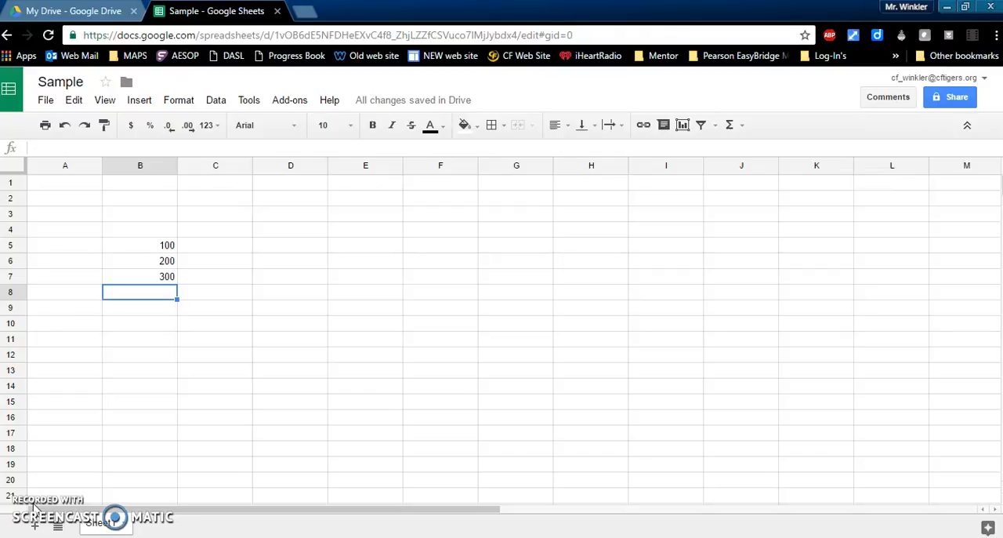
Step: Enter the formula =b5+b6+b7 in cell B8 to add the three numbers above it
text(=)
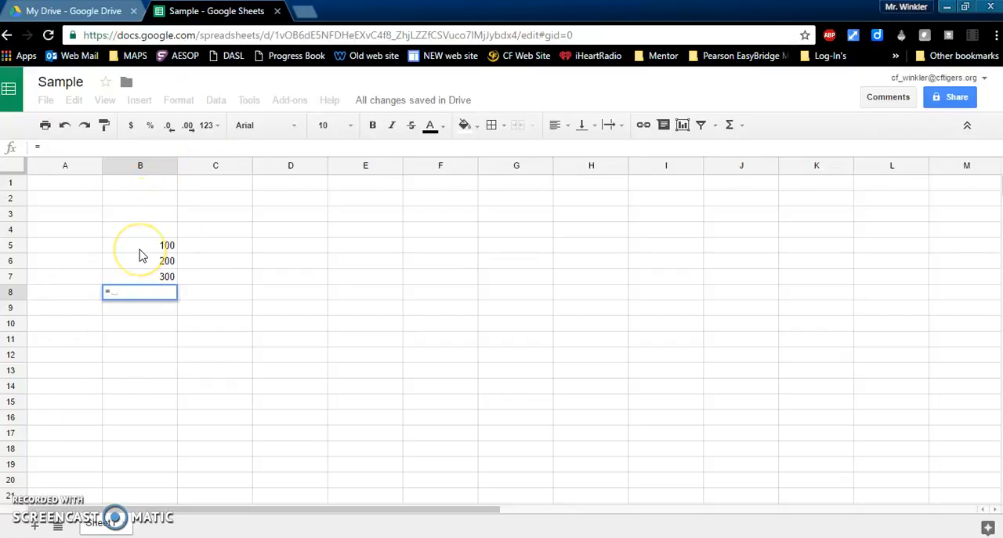
text(b5)
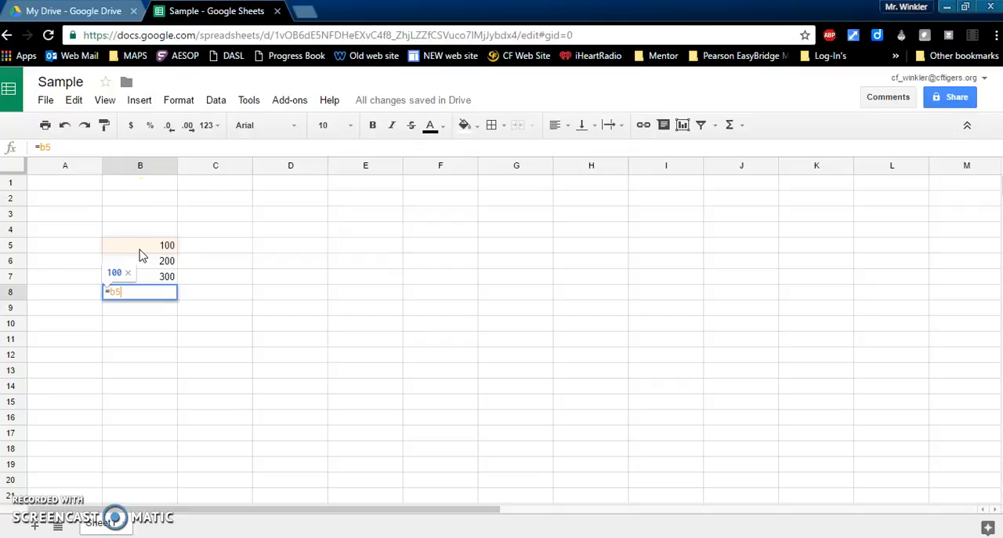
text(+)
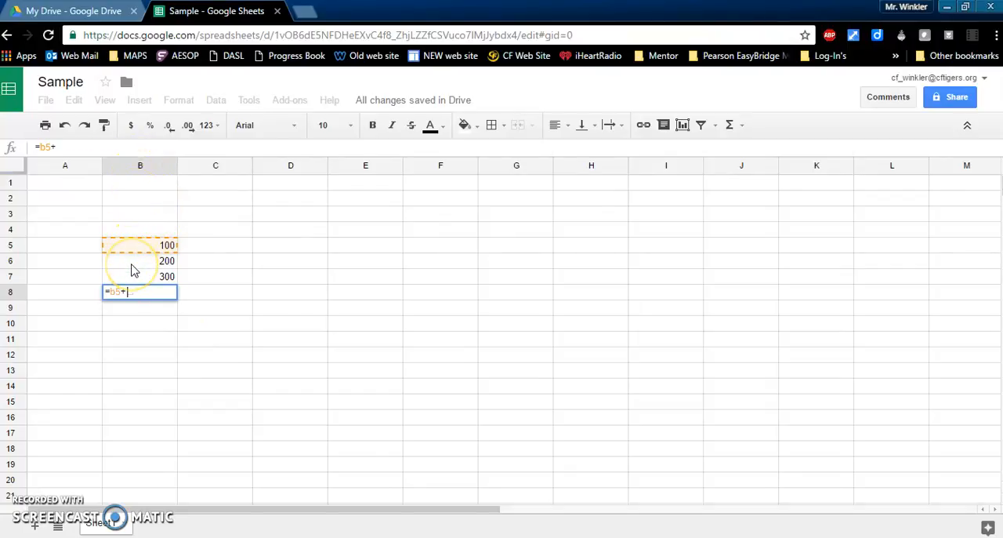
text(b6+)
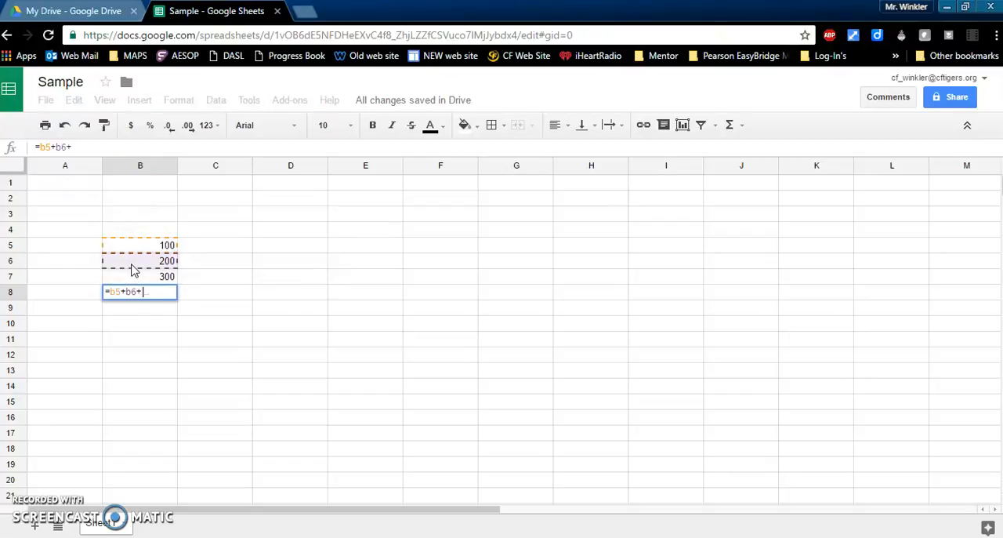
click(142, 291)
text(b)
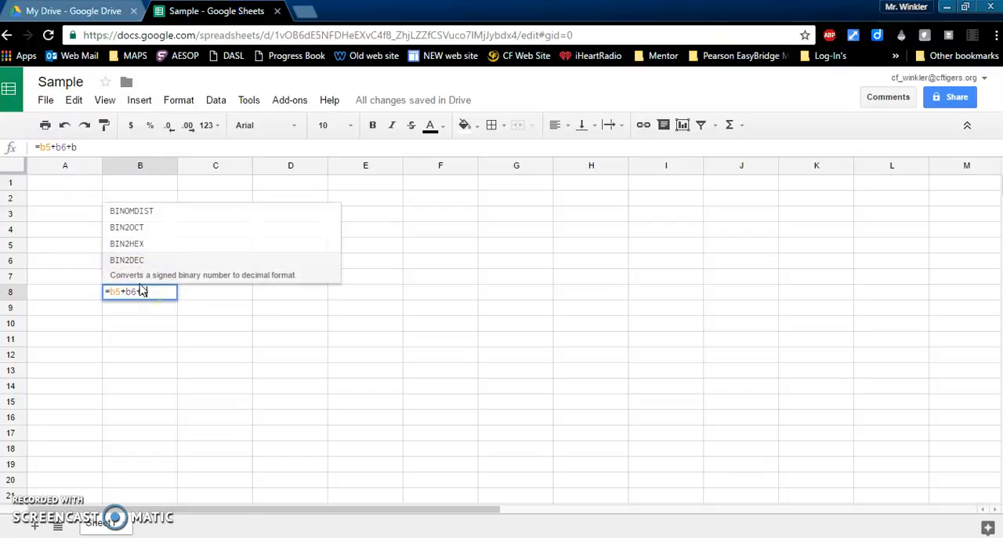
text(7)
click(144, 324)
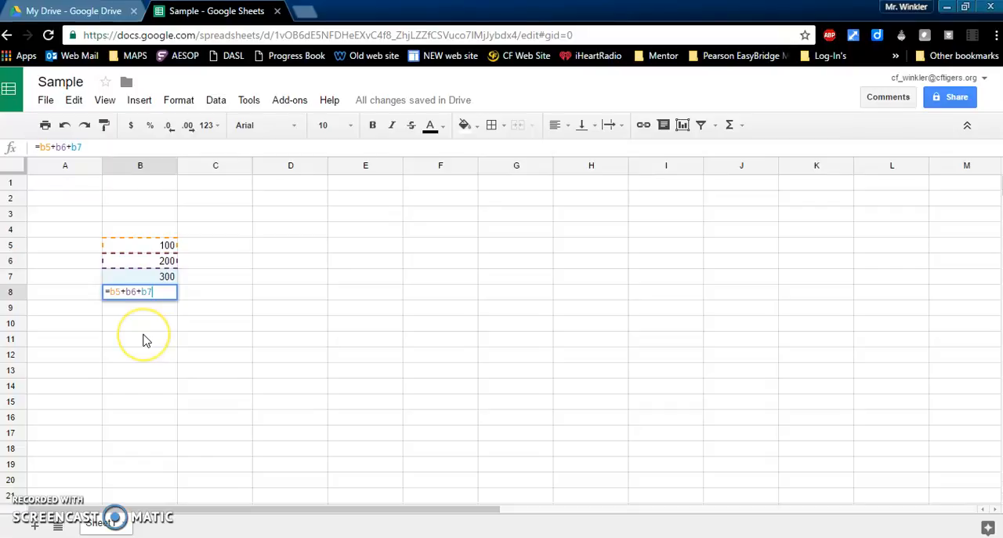
key(Return)
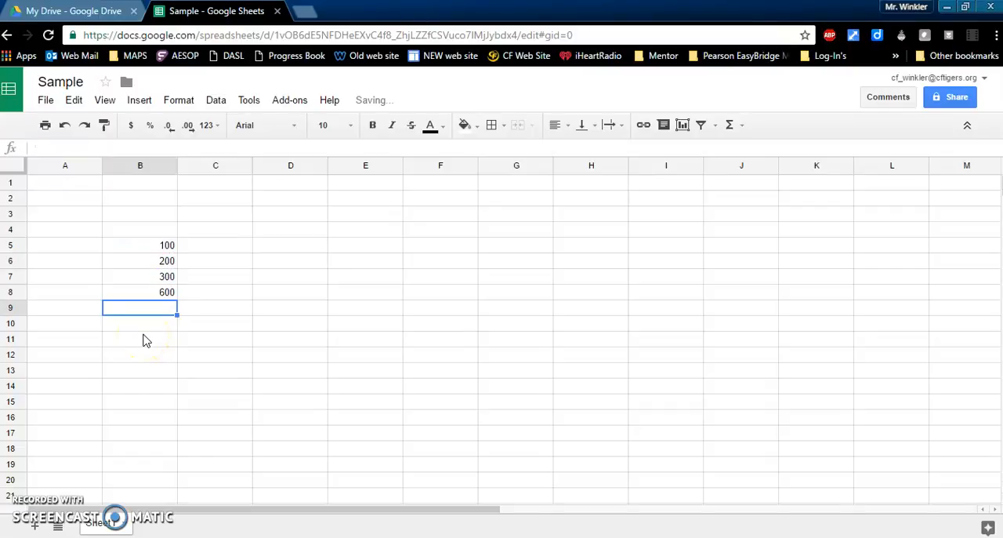
Step: Examine the formula behind cell B8 and leave it as it is
click(139, 293)
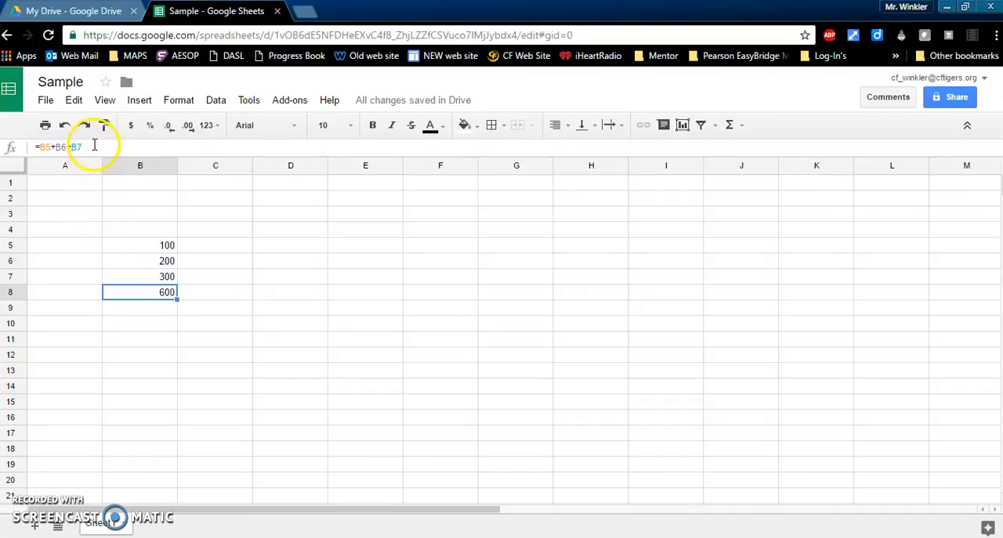
drag(94, 146, 28, 147)
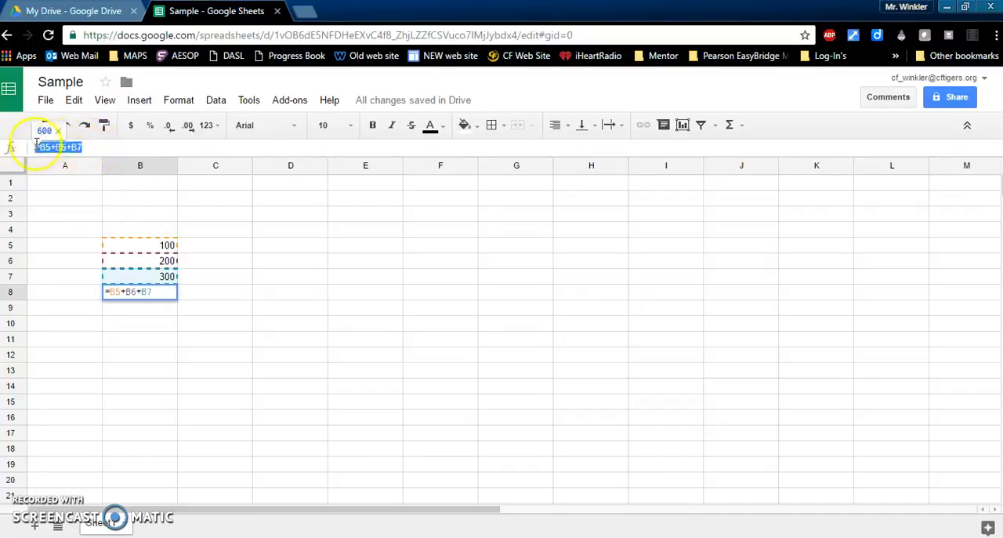
click(100, 148)
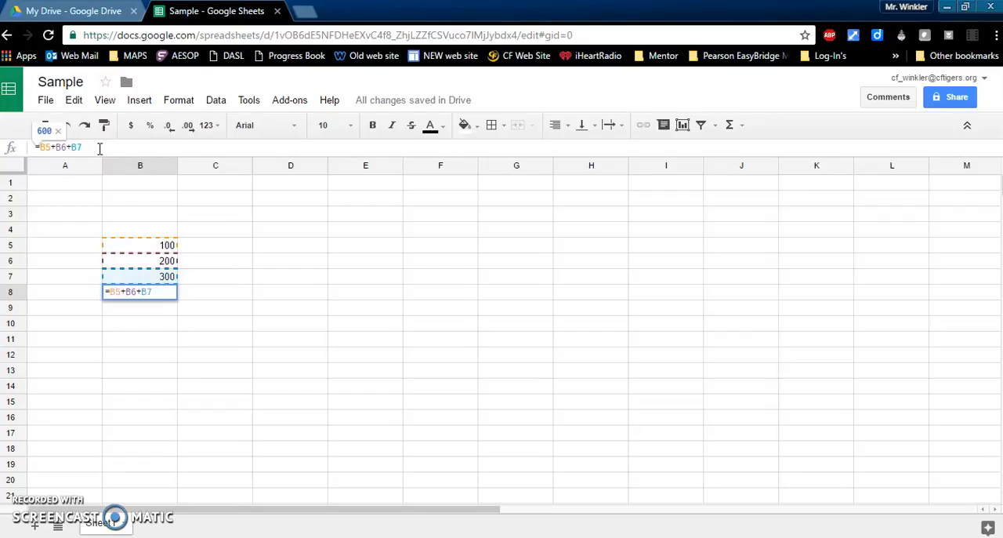
click(196, 164)
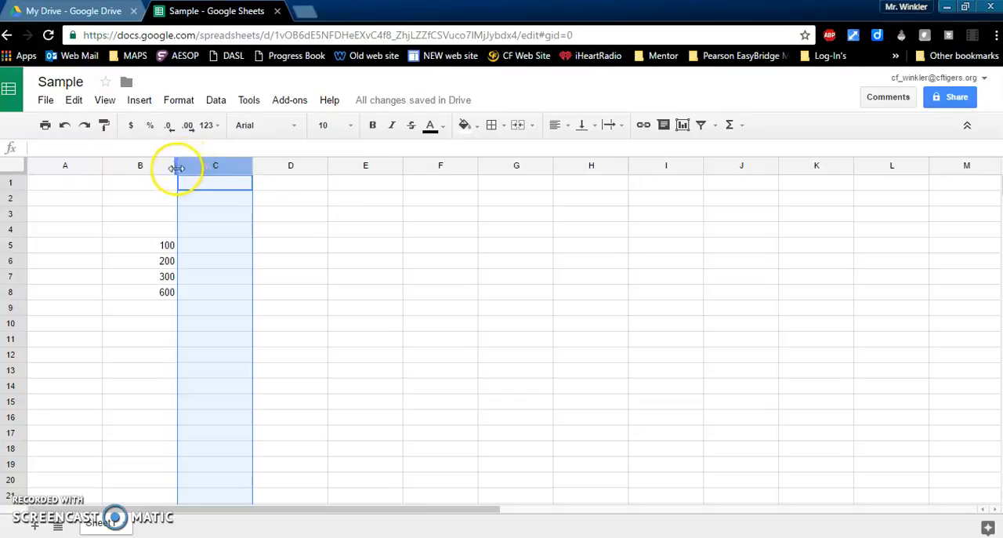
Step: Narrow column B slightly, and widen it again to a little more than the width of column A
drag(175, 165, 164, 166)
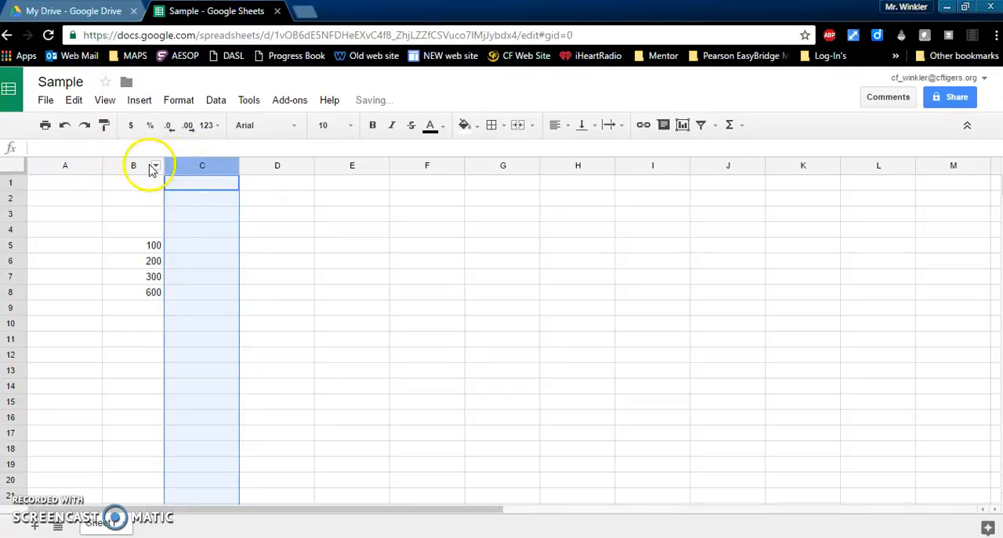
click(142, 165)
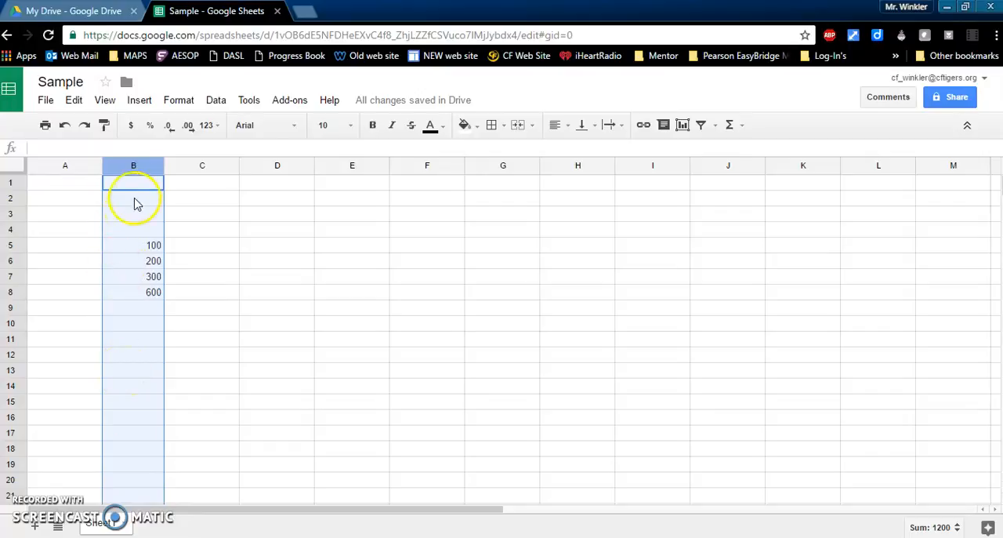
drag(160, 165, 184, 167)
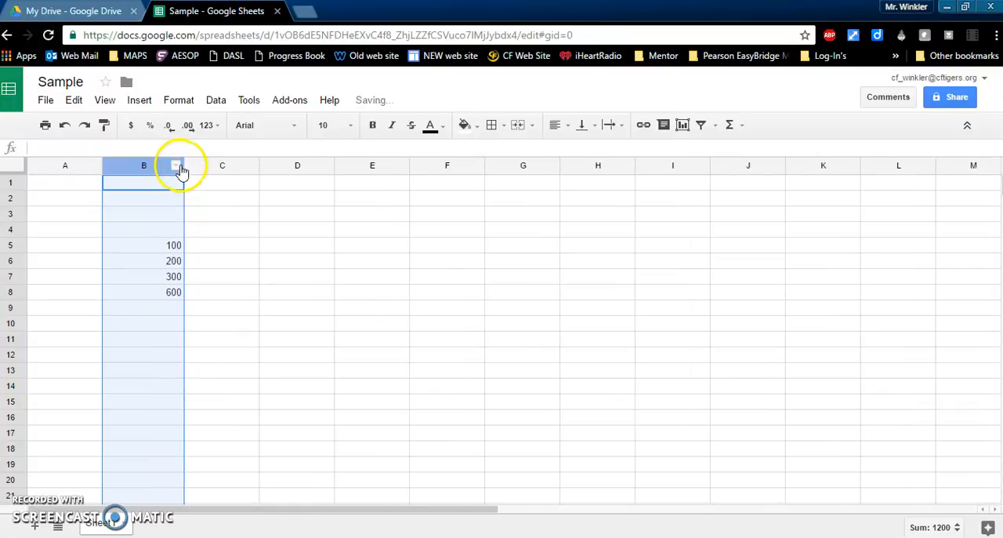
Step: Widen column C slightly and make row 5 about twice as tall
click(225, 166)
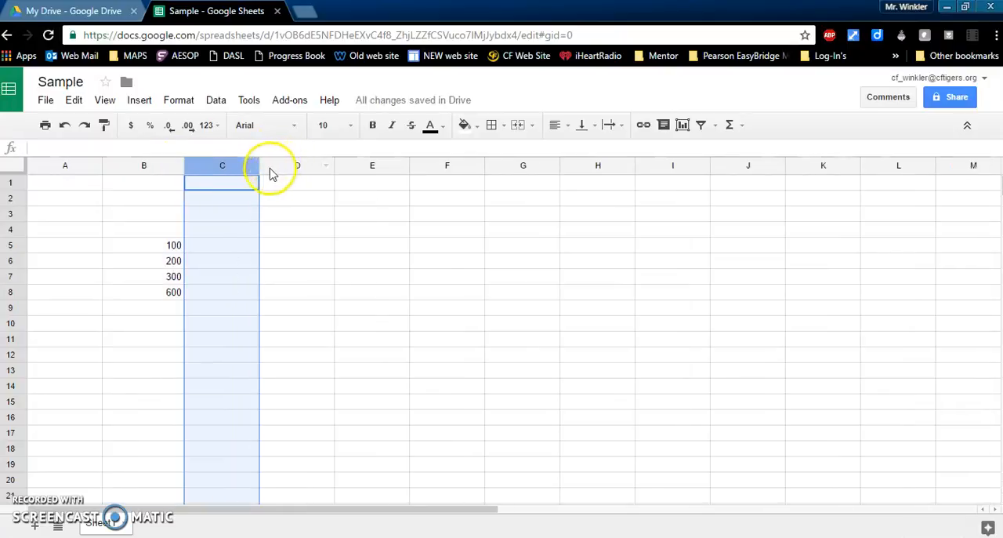
drag(258, 167, 282, 165)
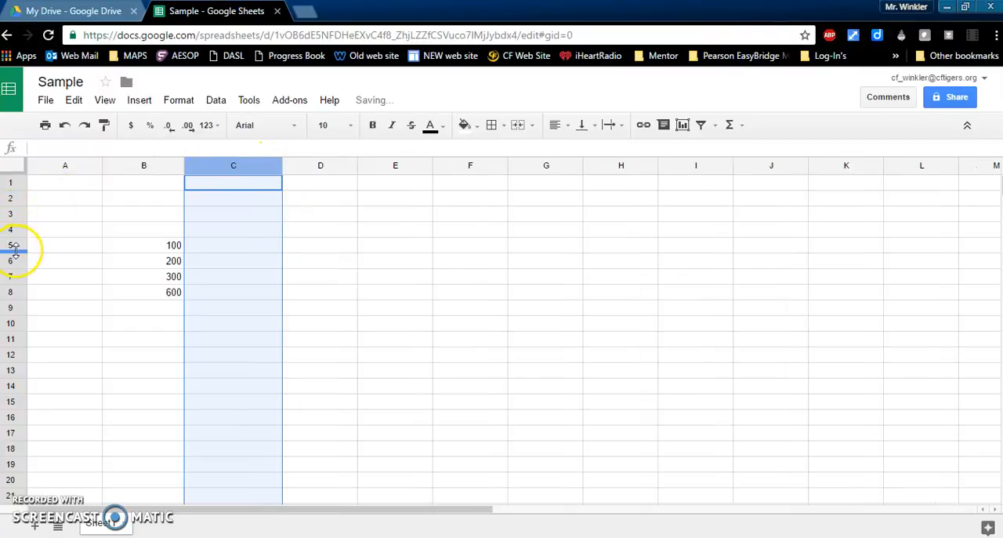
drag(18, 251, 14, 304)
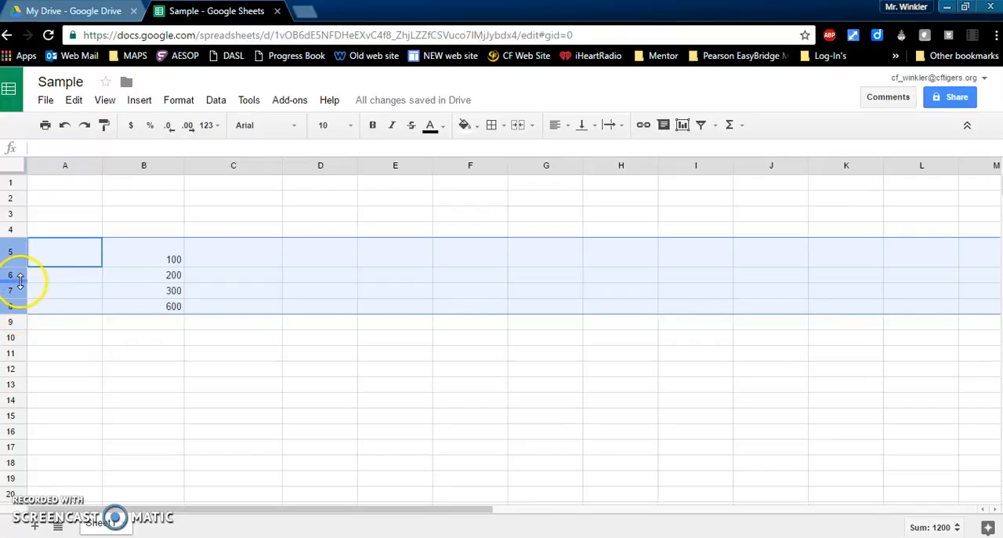
Step: Resize rows 5 through 8 together to one equal height, a little under twice the height of row 4
drag(22, 280, 20, 291)
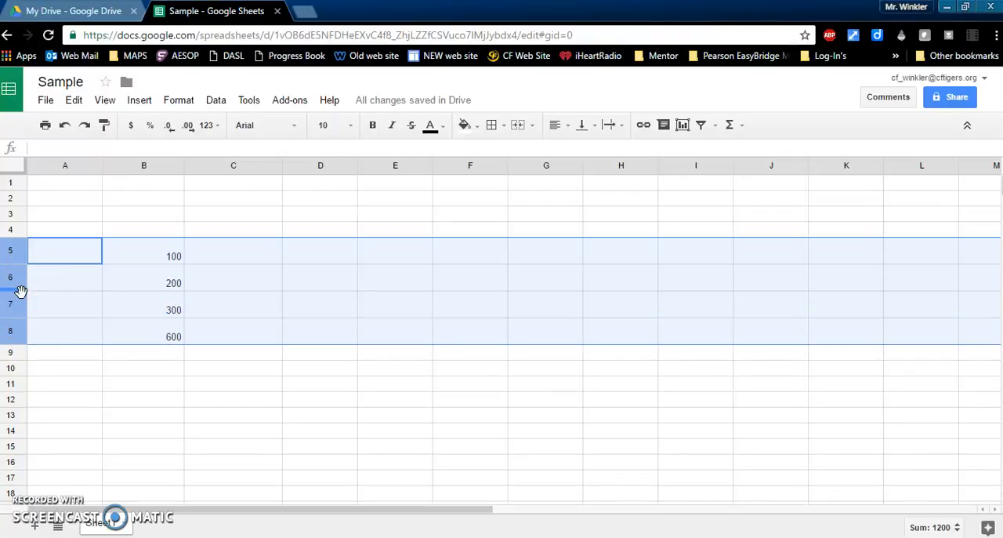
click(203, 288)
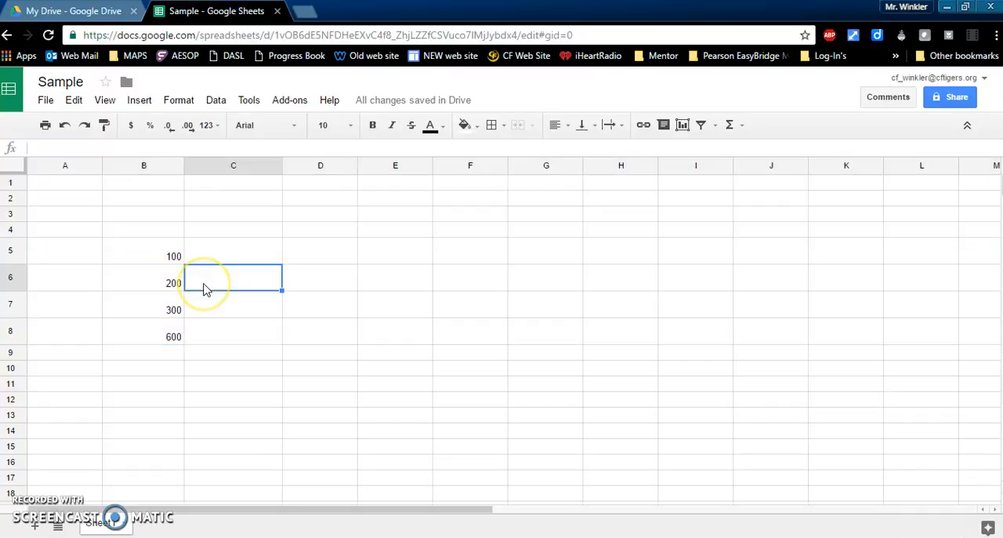
Step: Format the numbers in cells B5 through B8 as font size 14, bold and horizontally centered
click(138, 249)
drag(137, 249, 135, 335)
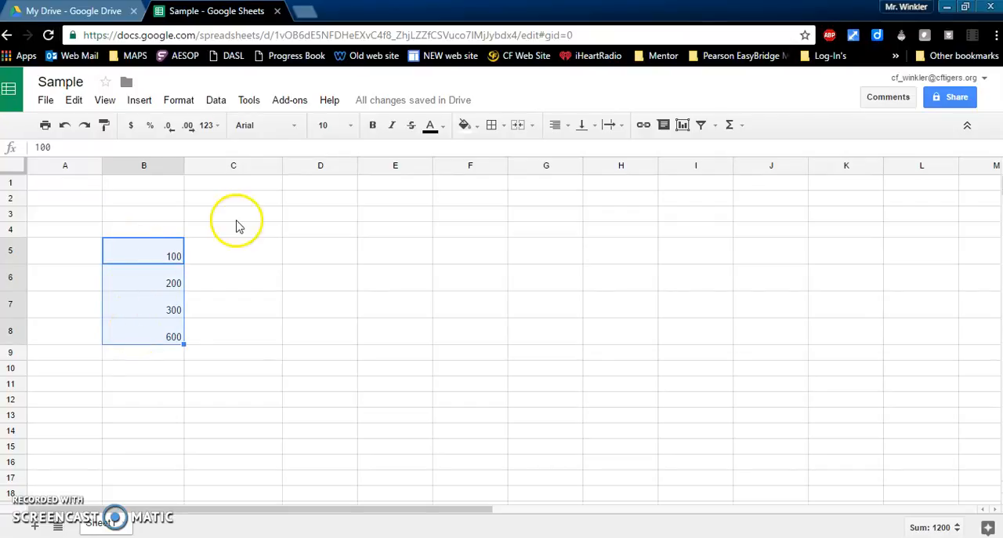
click(349, 129)
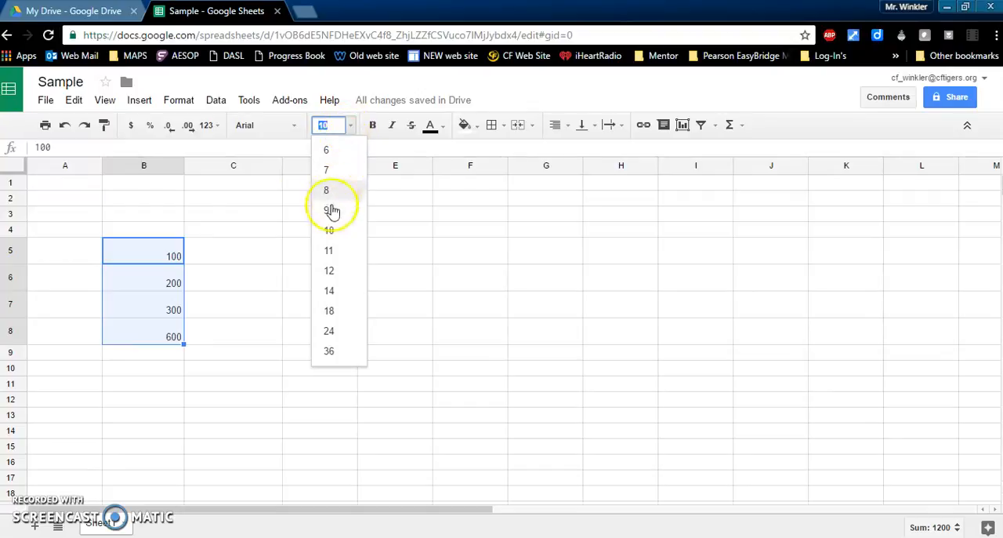
click(328, 293)
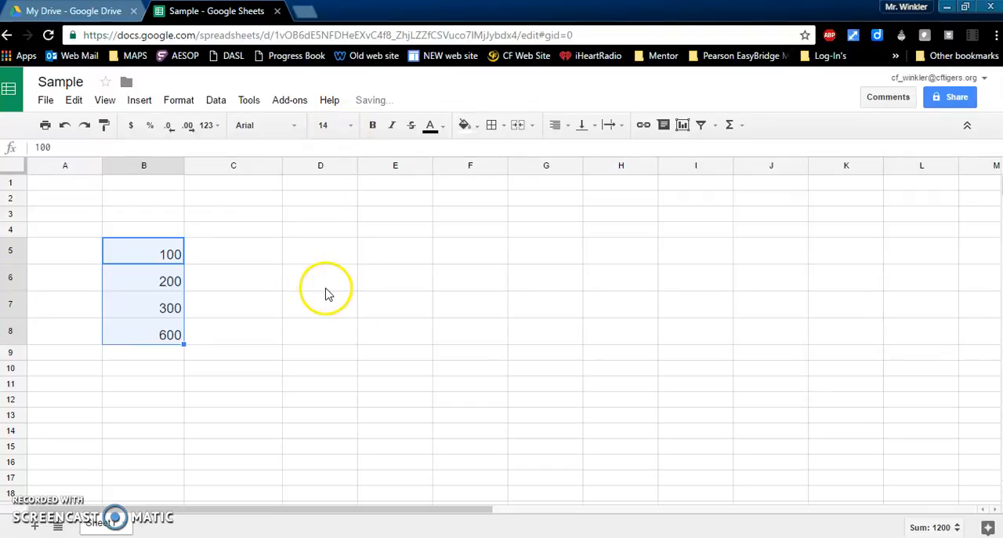
click(376, 127)
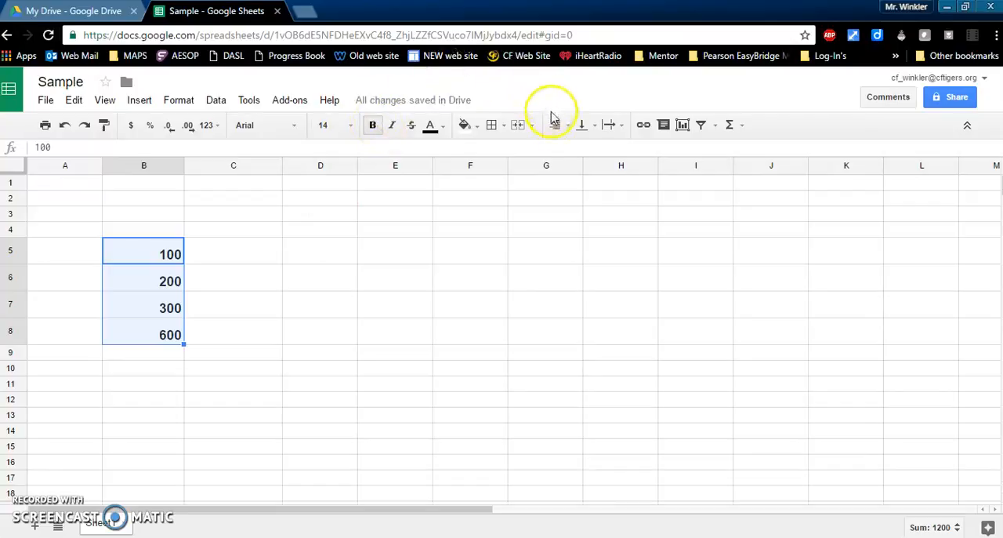
click(568, 133)
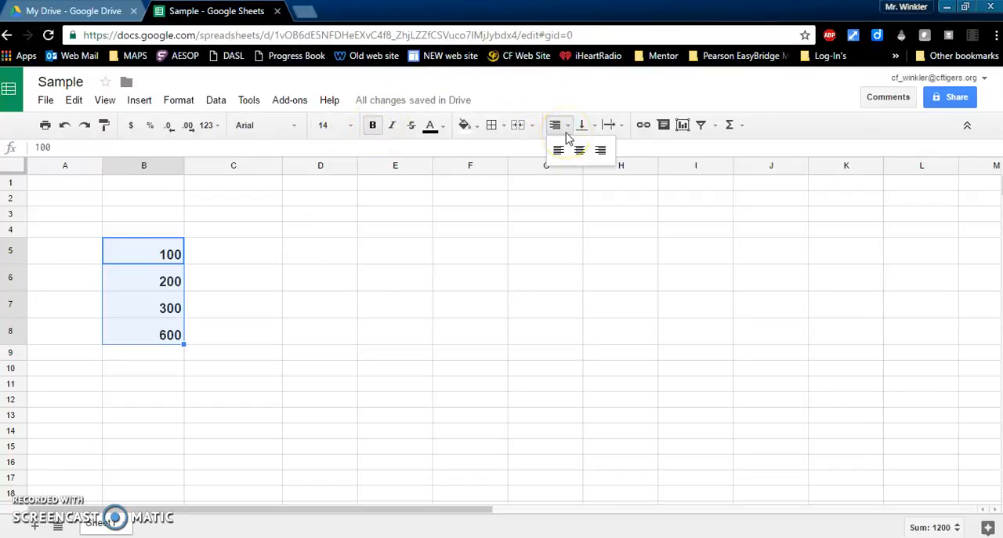
click(579, 150)
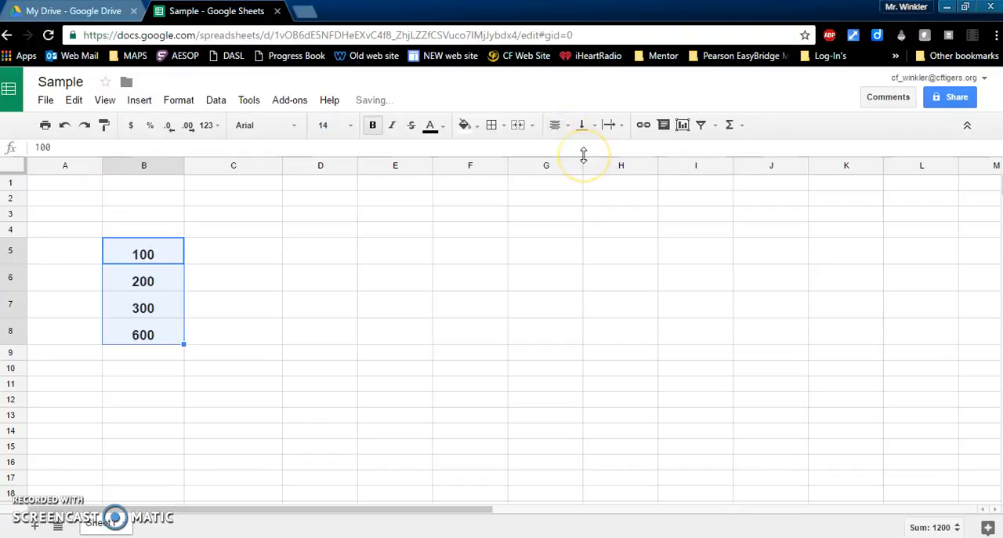
Step: Fill cell B8, which holds the addition formula, with bright green
click(126, 335)
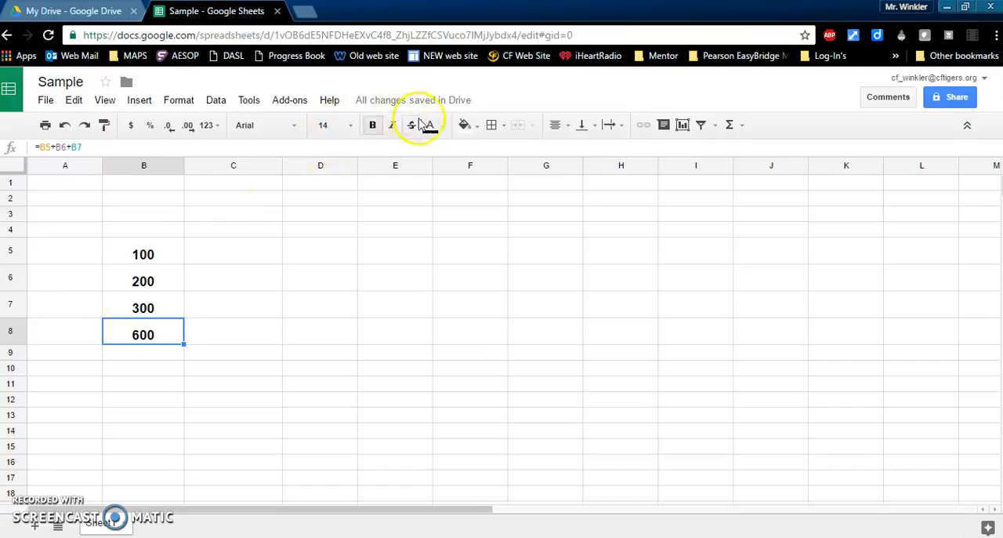
click(474, 133)
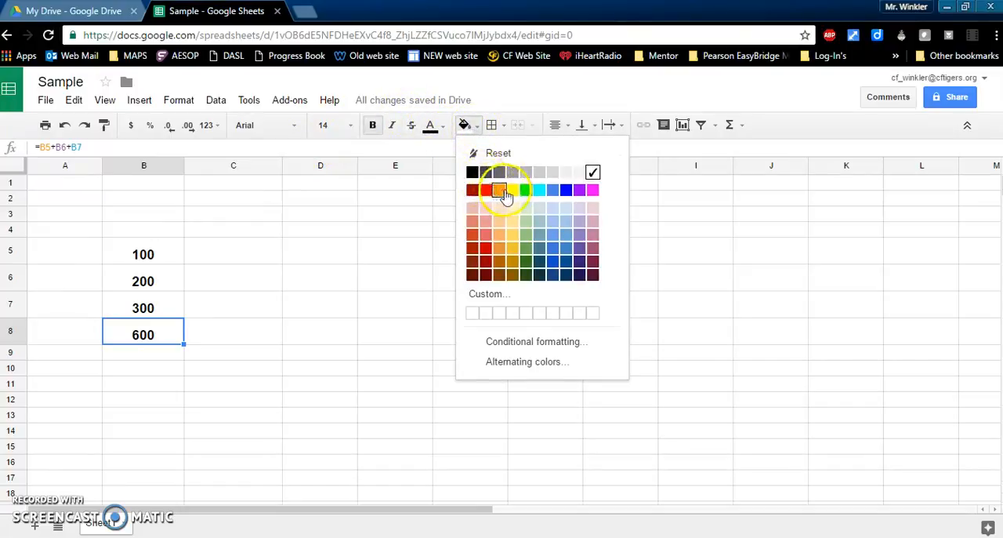
click(526, 191)
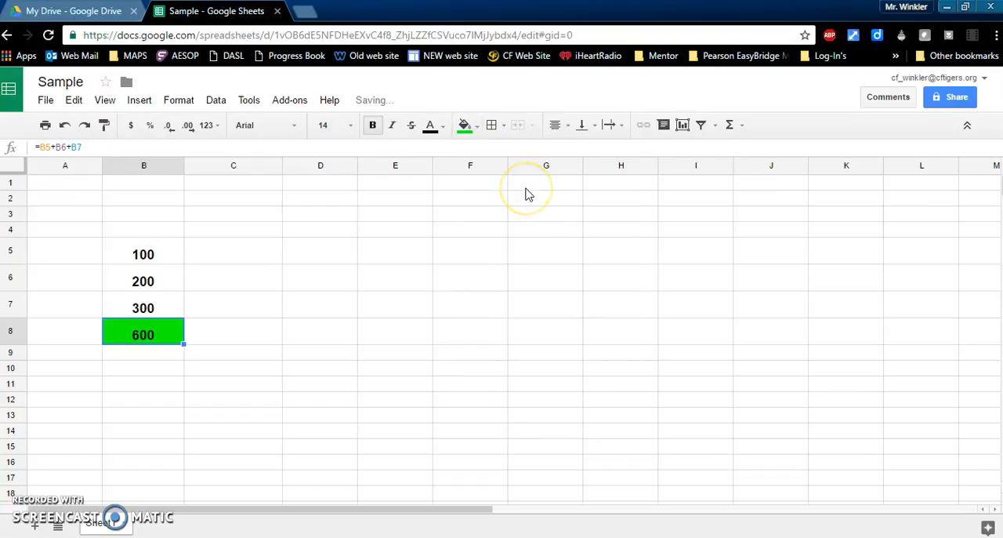
click(214, 254)
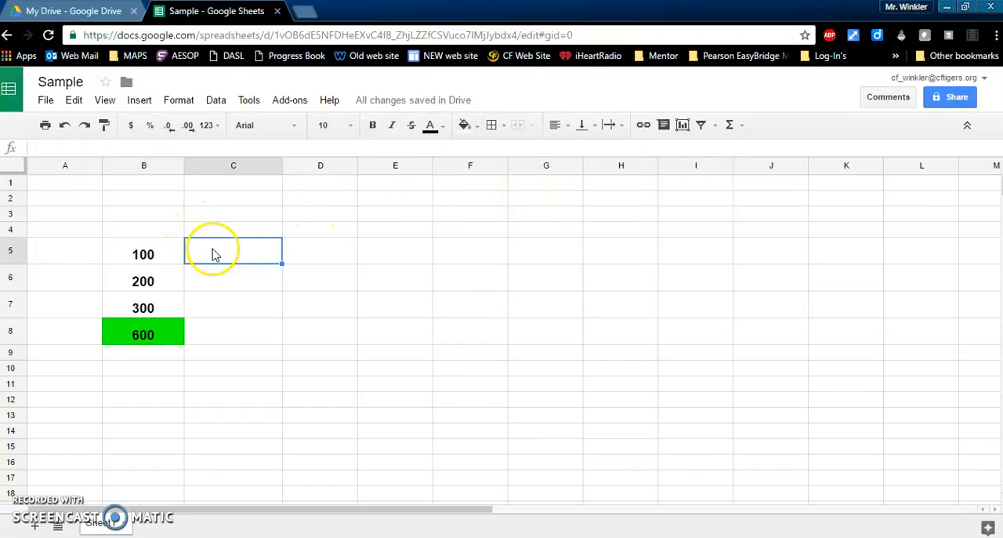
Step: Apply borders to all edges of cells B5 through B8
click(122, 254)
drag(122, 261, 123, 337)
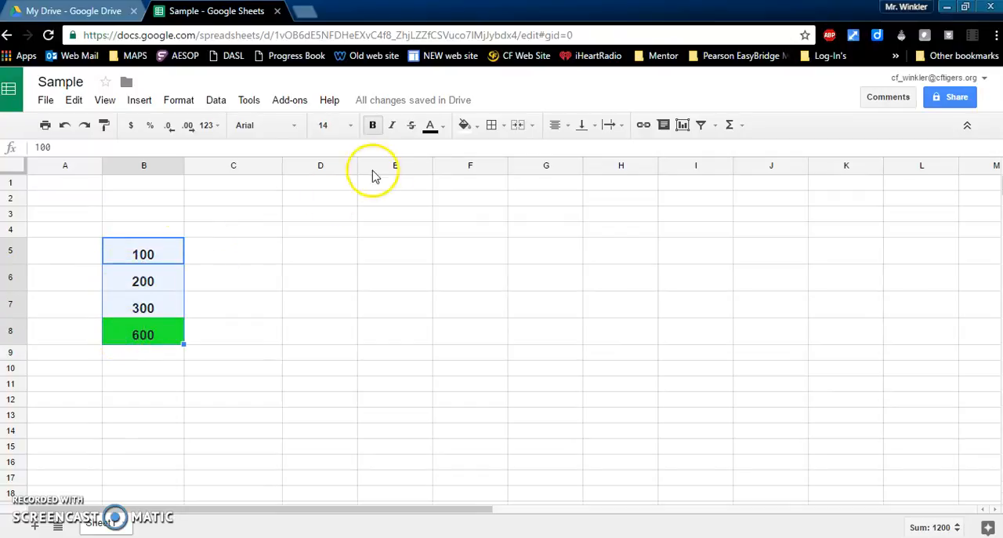
click(502, 129)
click(498, 154)
click(253, 280)
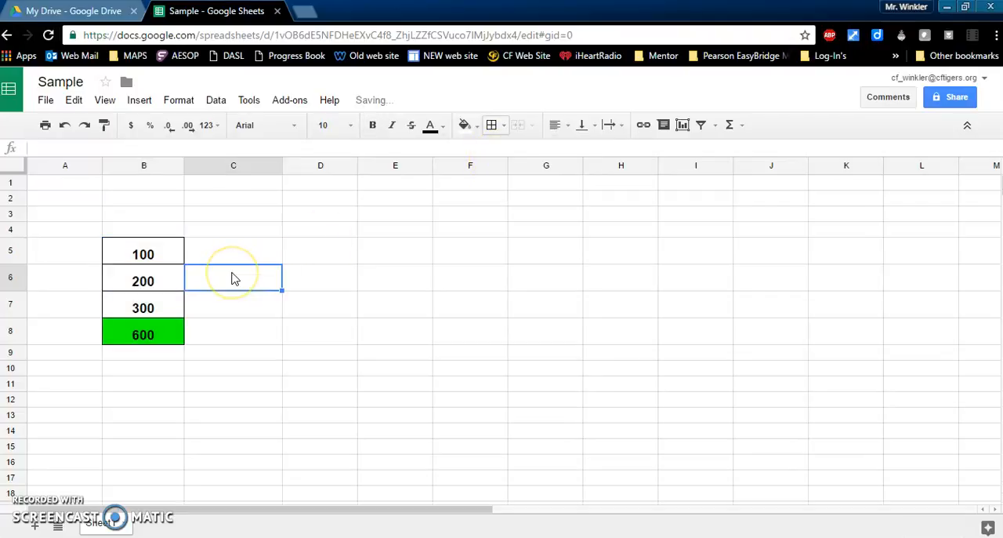
click(216, 370)
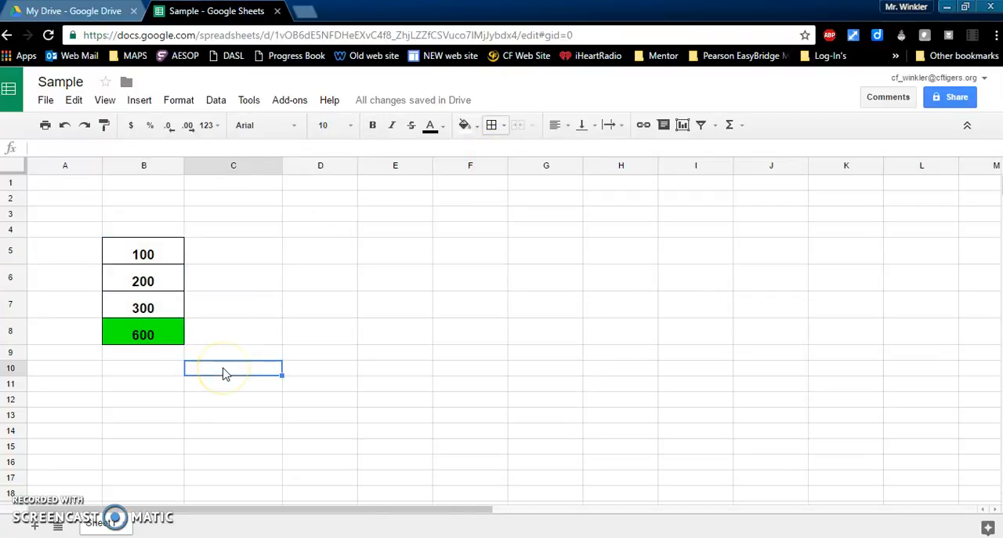
Step: Undo the borders on cells B5 through B8, and redo them
click(65, 128)
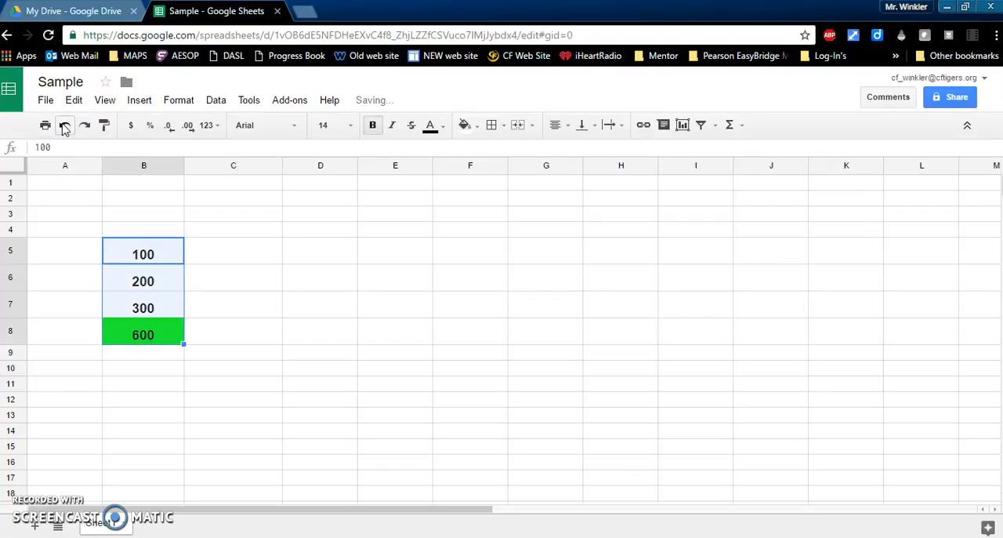
click(86, 128)
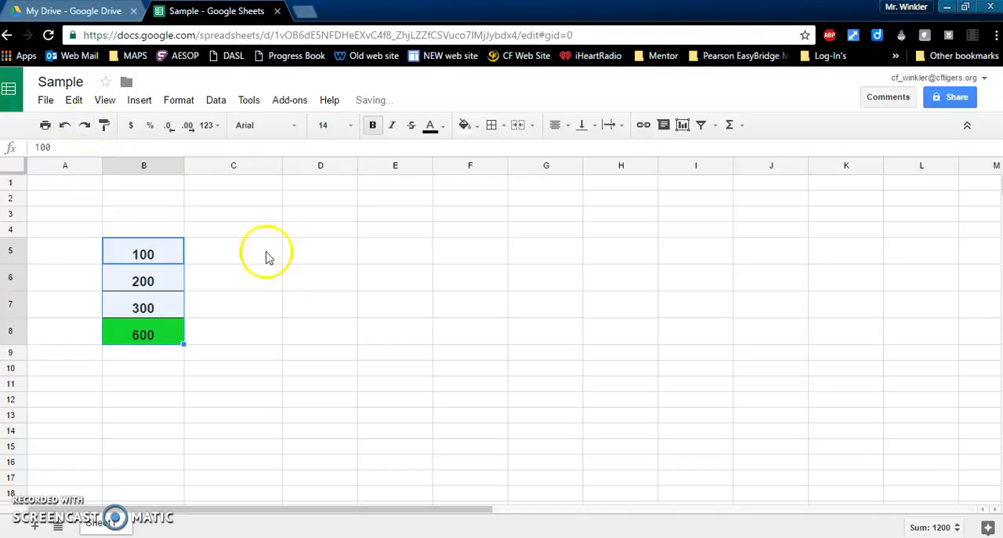
click(286, 274)
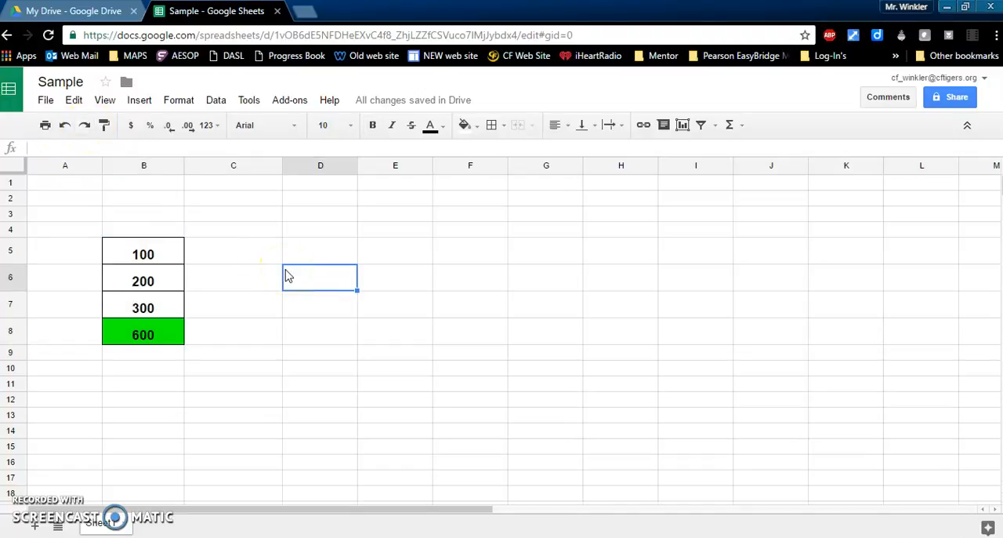
Step: Set the font size of every cell in the sheet to 12, leaving the horizontal alignment as it is
click(13, 173)
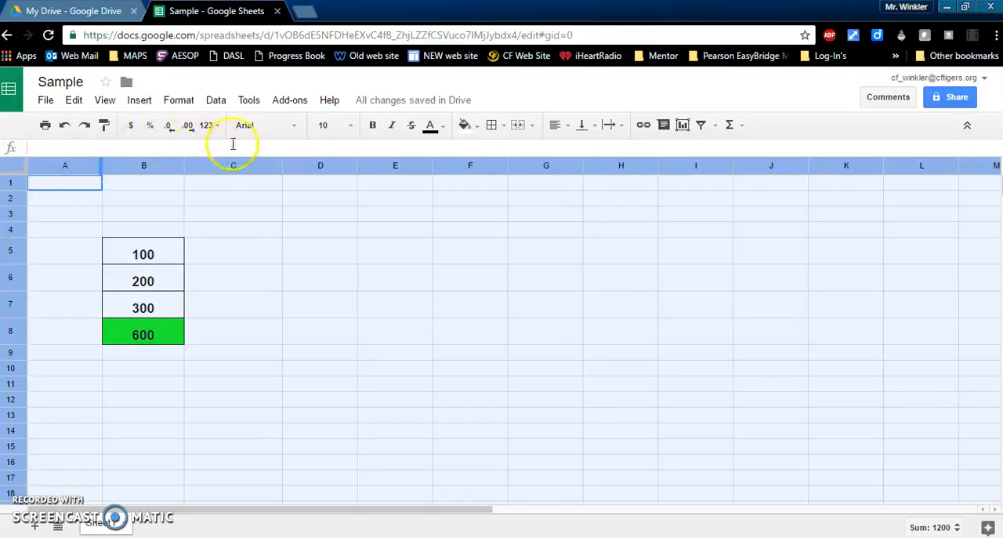
click(347, 128)
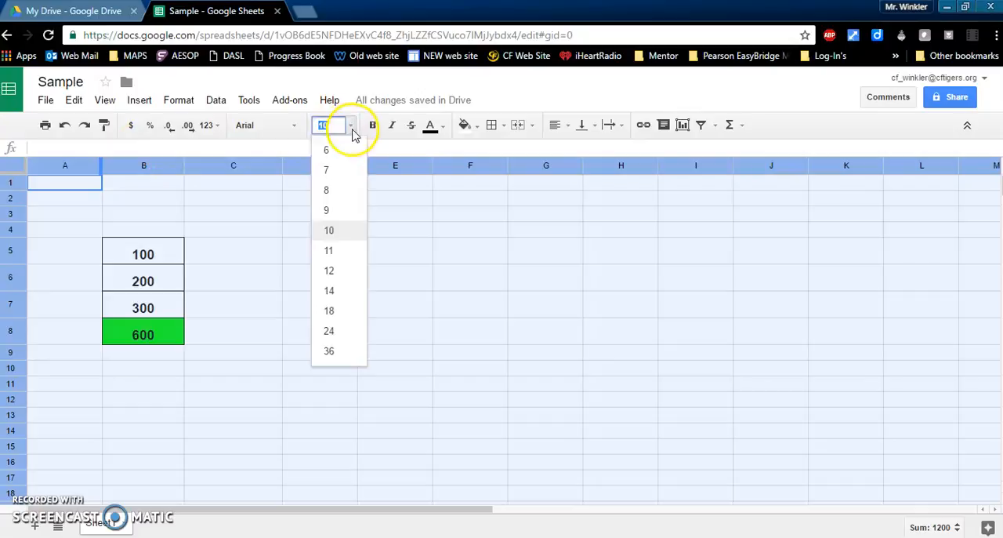
click(329, 271)
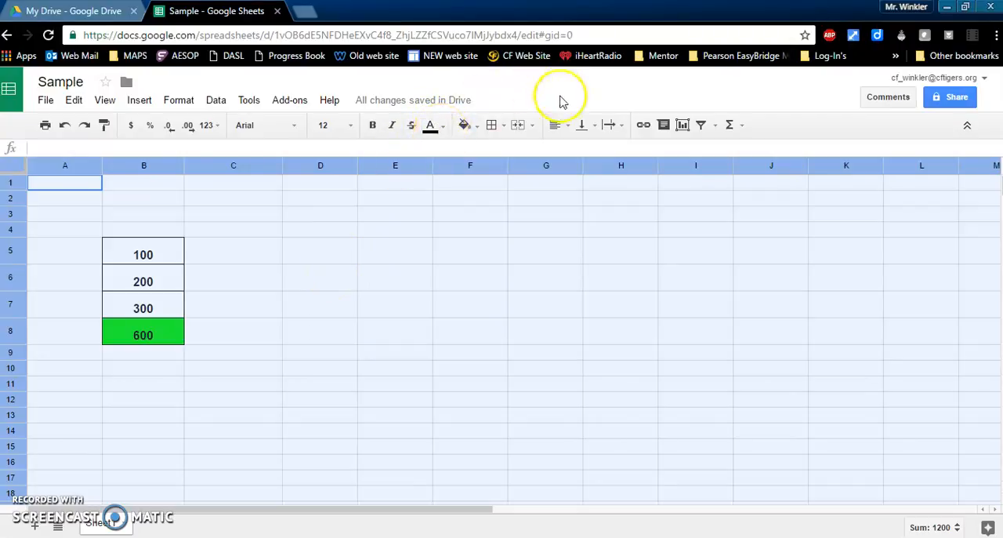
click(567, 126)
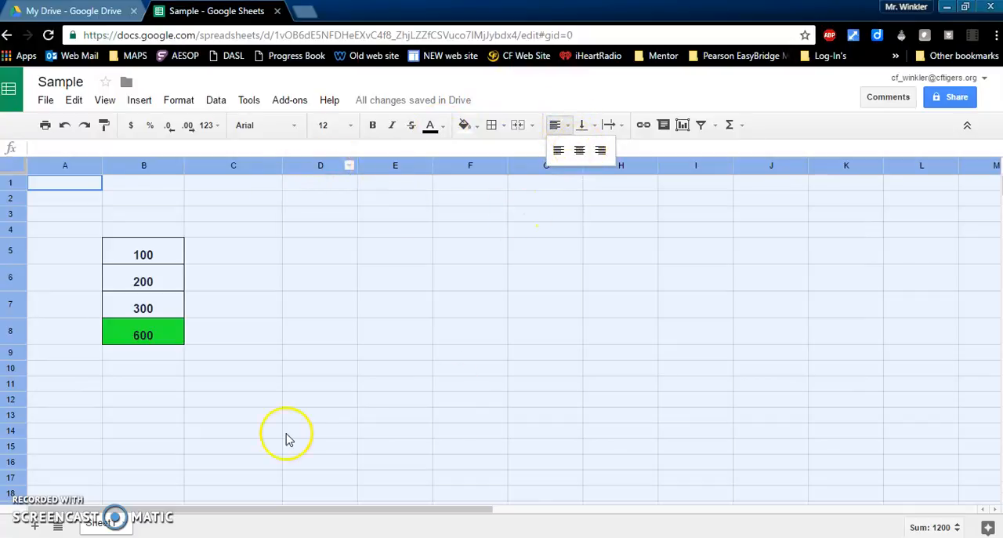
click(229, 220)
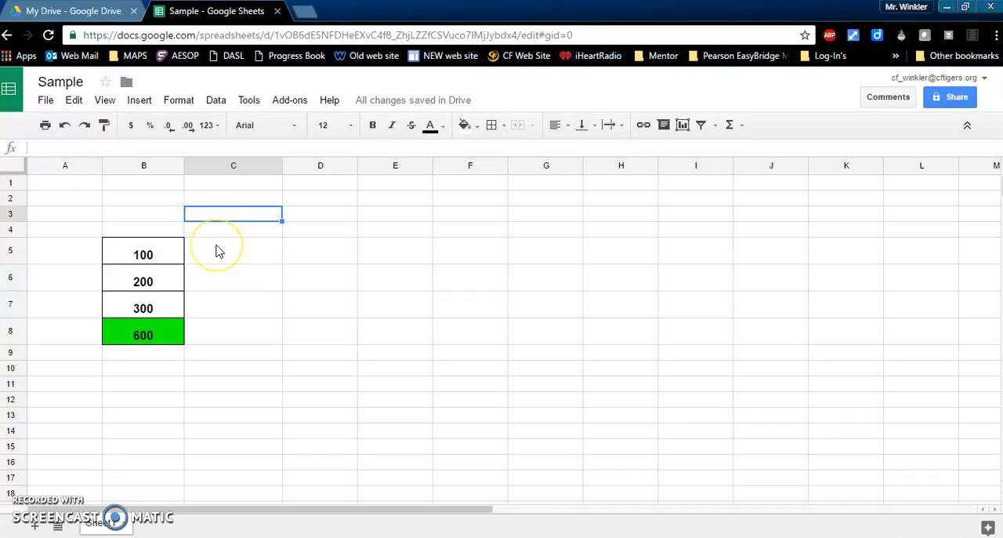
Step: Select the block of bordered cells from B5 through B8
click(219, 250)
click(146, 252)
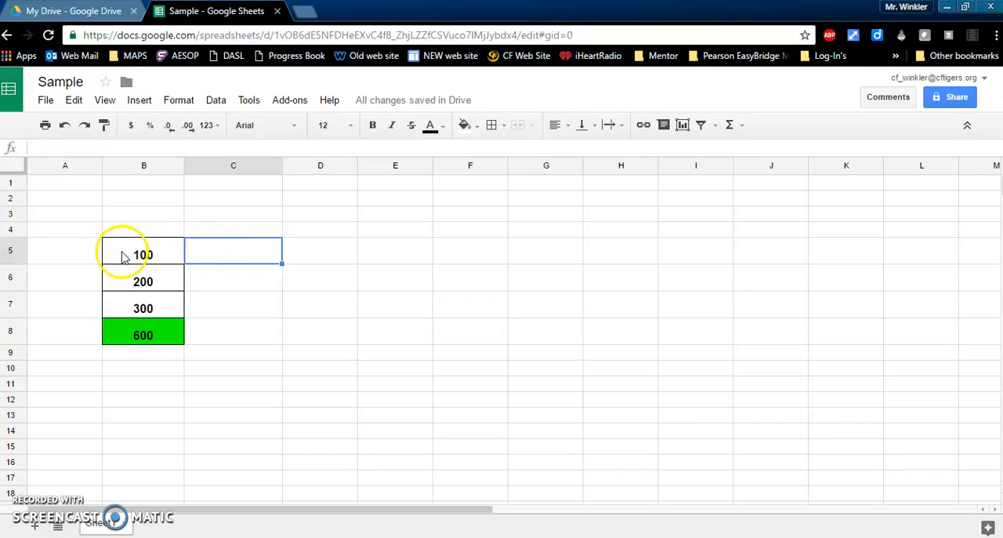
drag(122, 278, 125, 339)
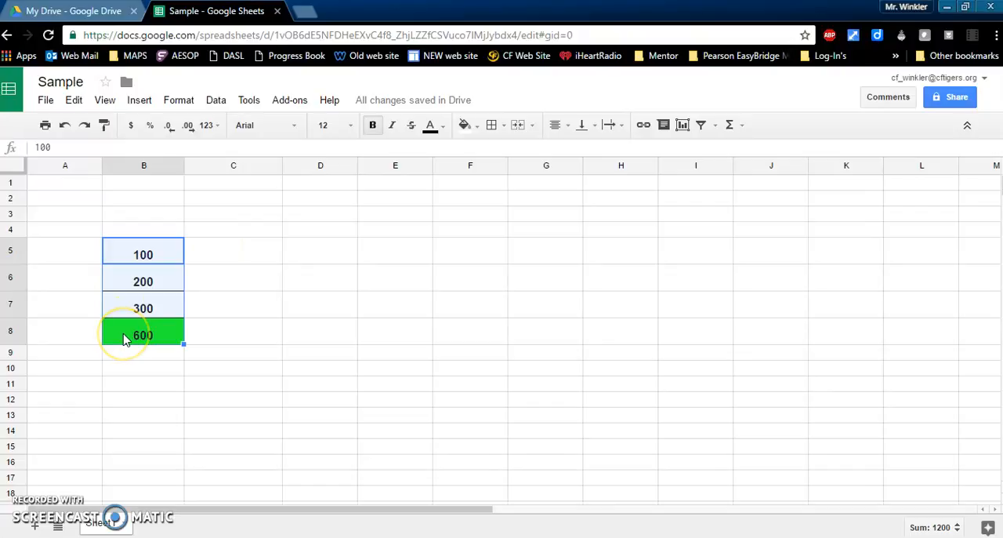